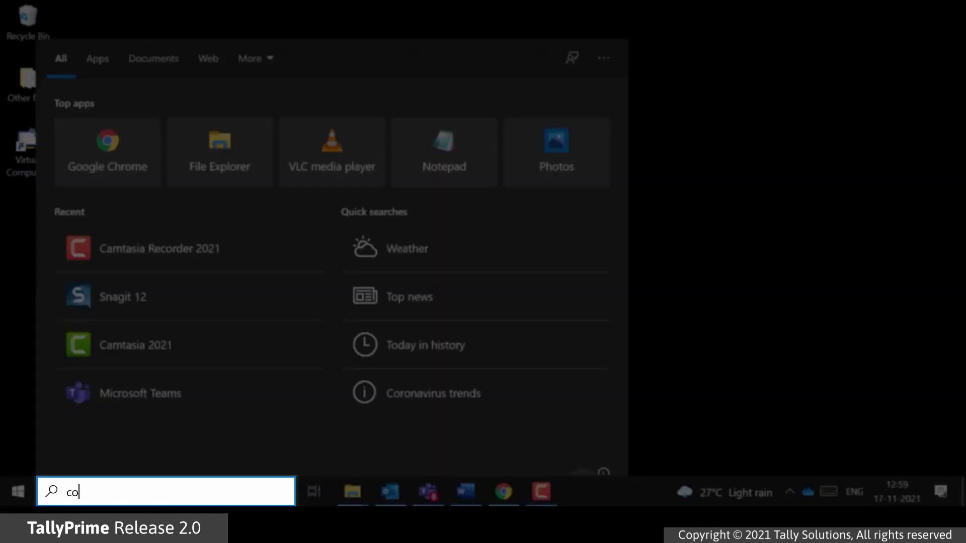
Open Command Prompt and run 'ping LADIC01' to confirm the computer replies
type("prompt")
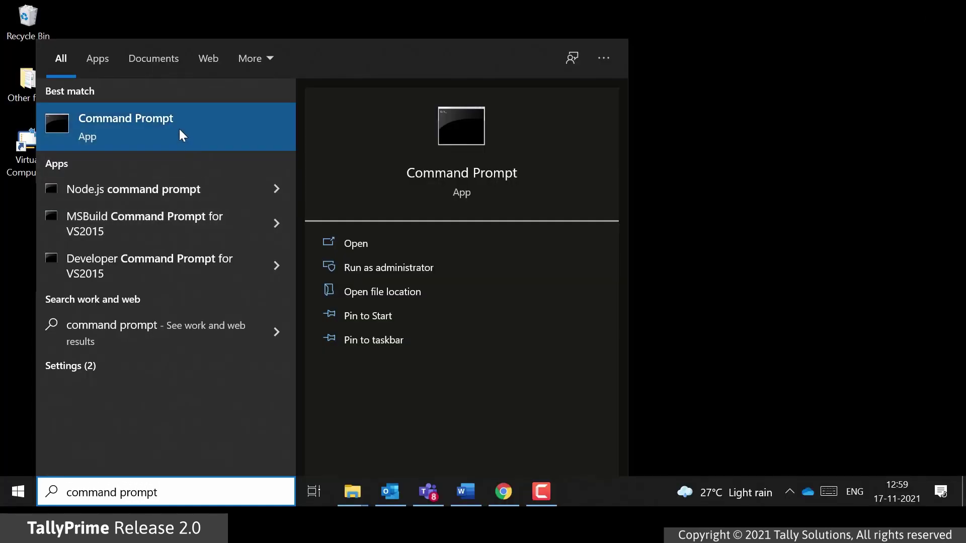
right_click(179, 129)
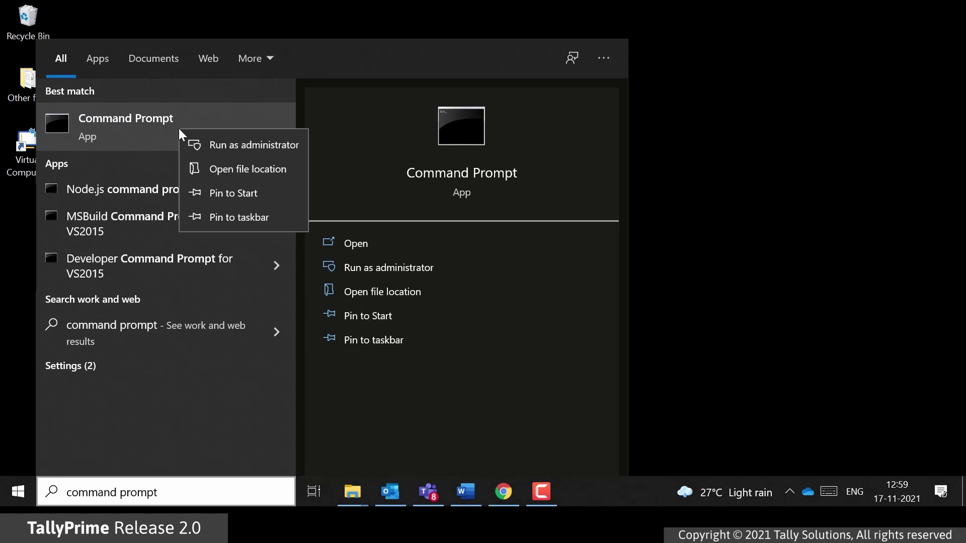
key("Escape")
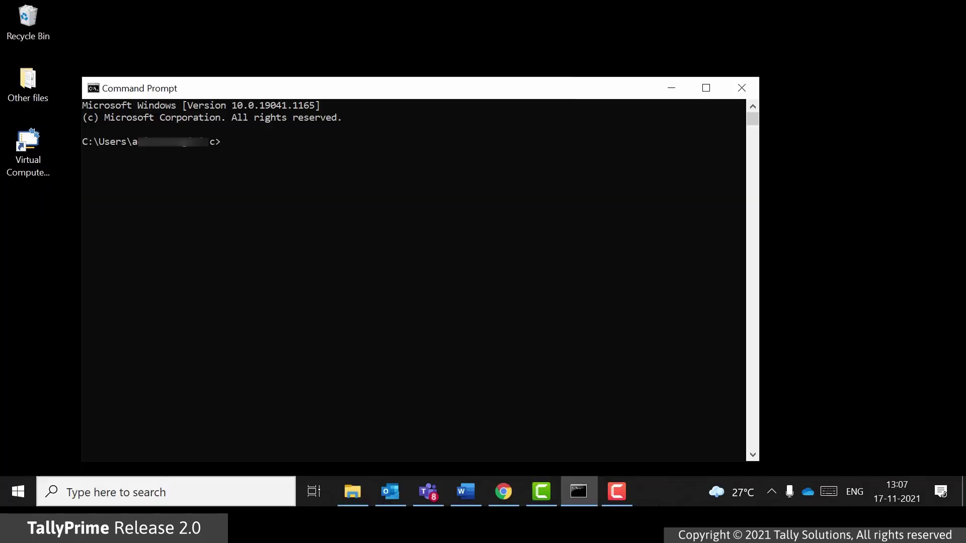
type("ping LADIC01")
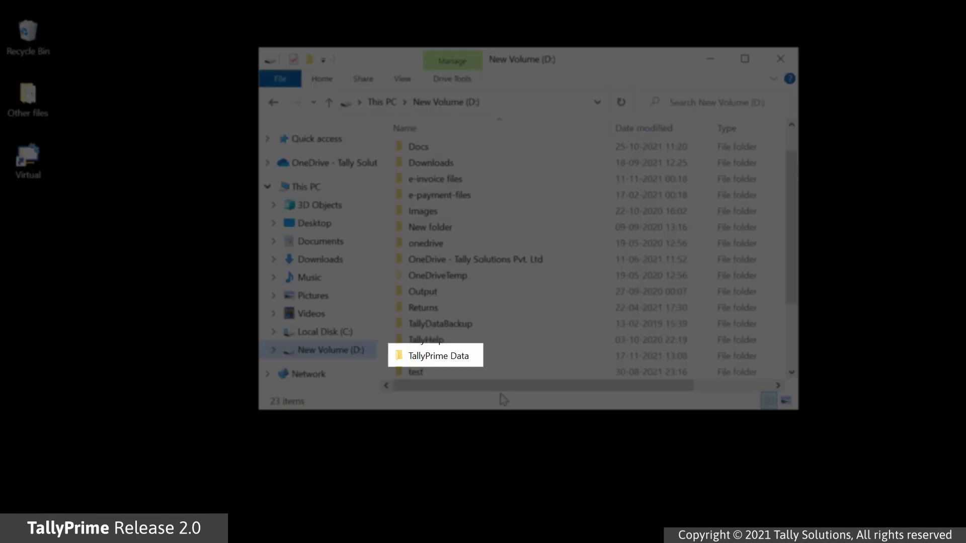
Open the TallyPrime Data folder's Properties and start sharing it from the Sharing settings
right_click(462, 357)
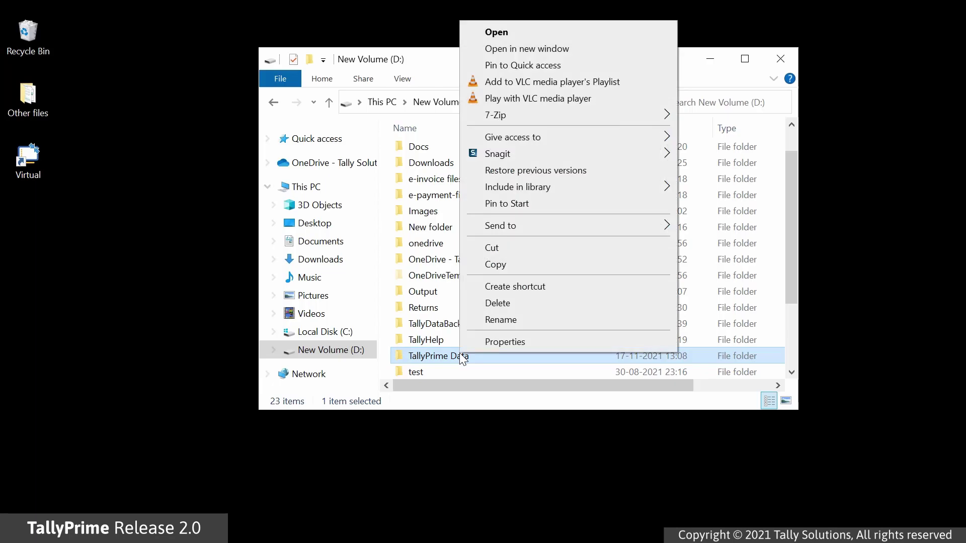
left_click(542, 343)
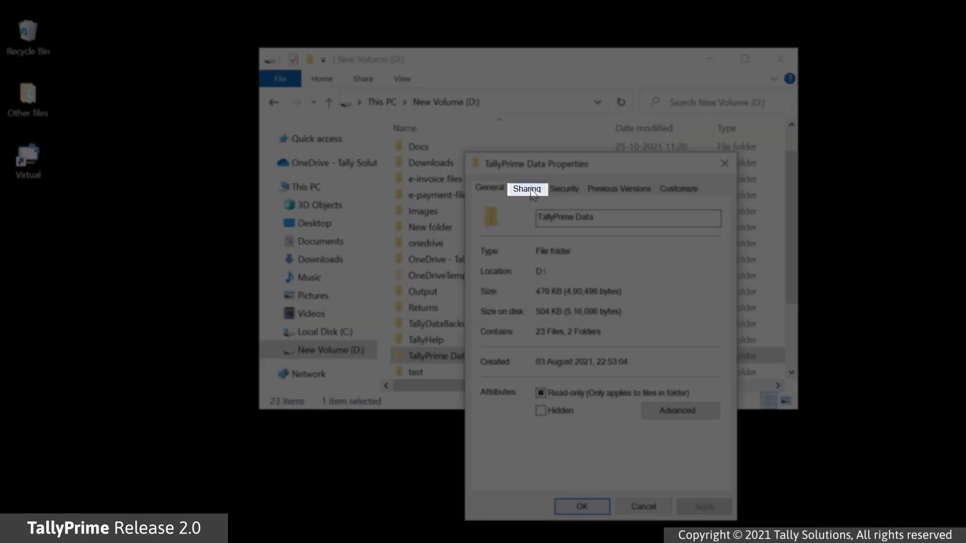
left_click(532, 191)
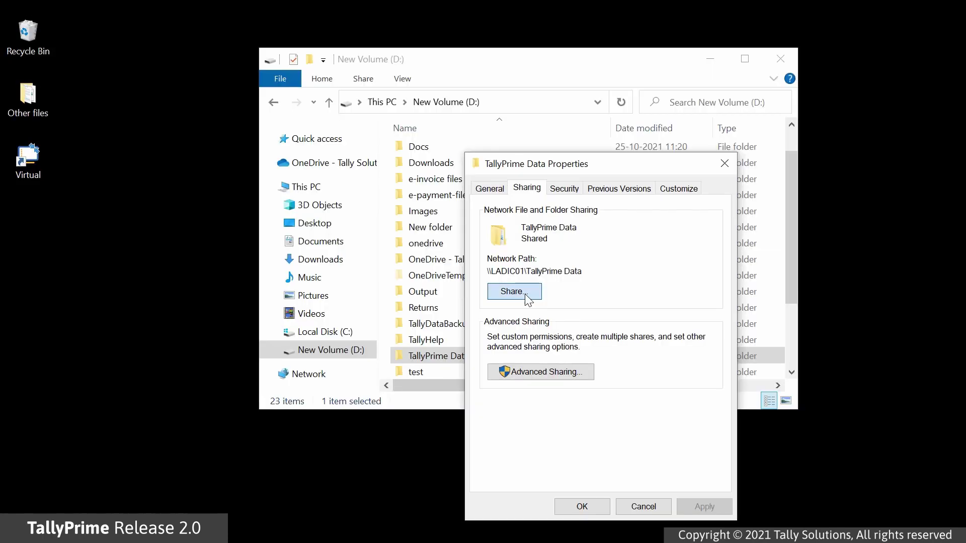
left_click(525, 296)
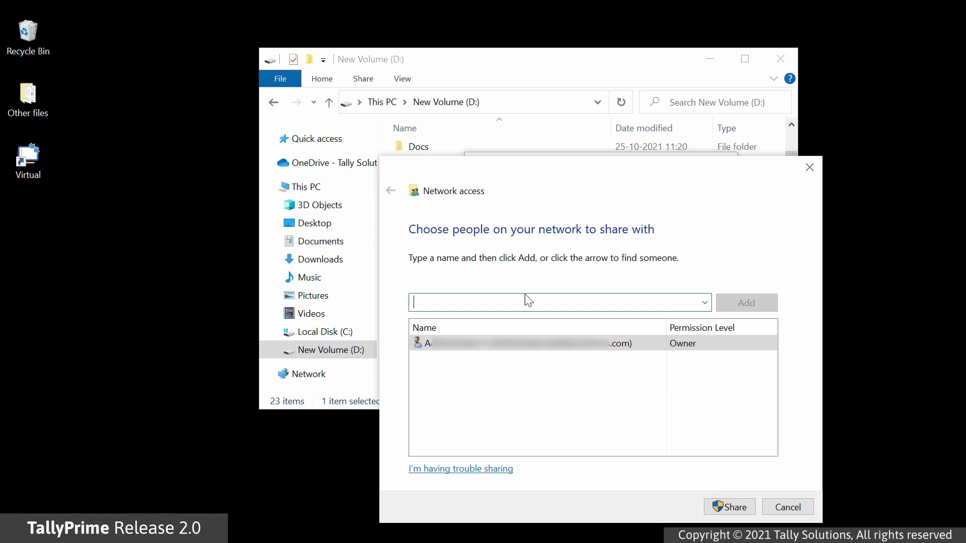
Add Everyone with Read/Write permission and share the TallyPrime Data folder
left_click(705, 302)
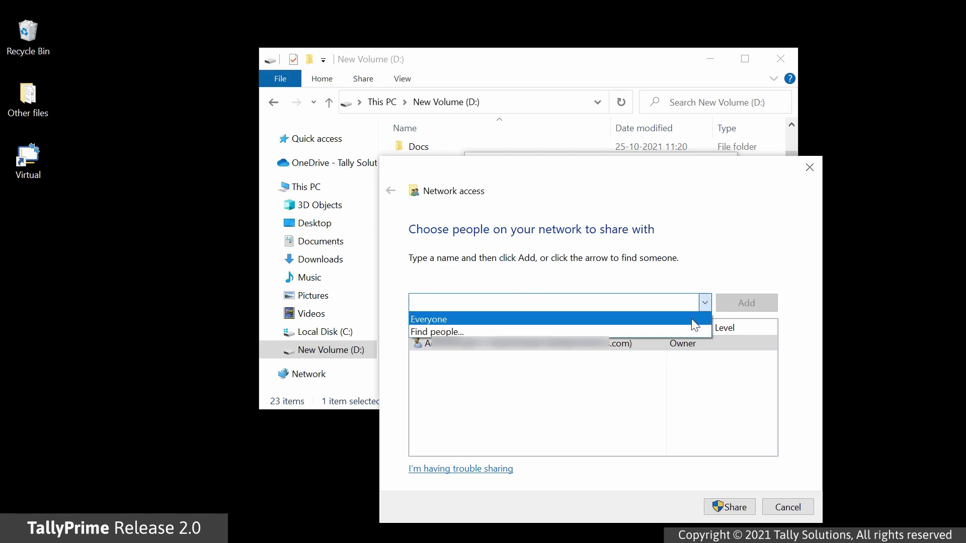
left_click(694, 320)
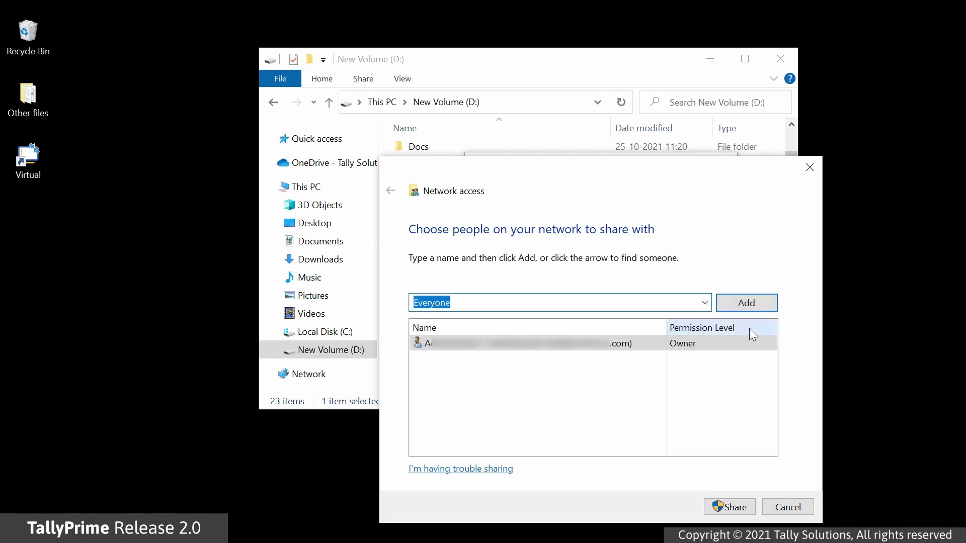
left_click(768, 304)
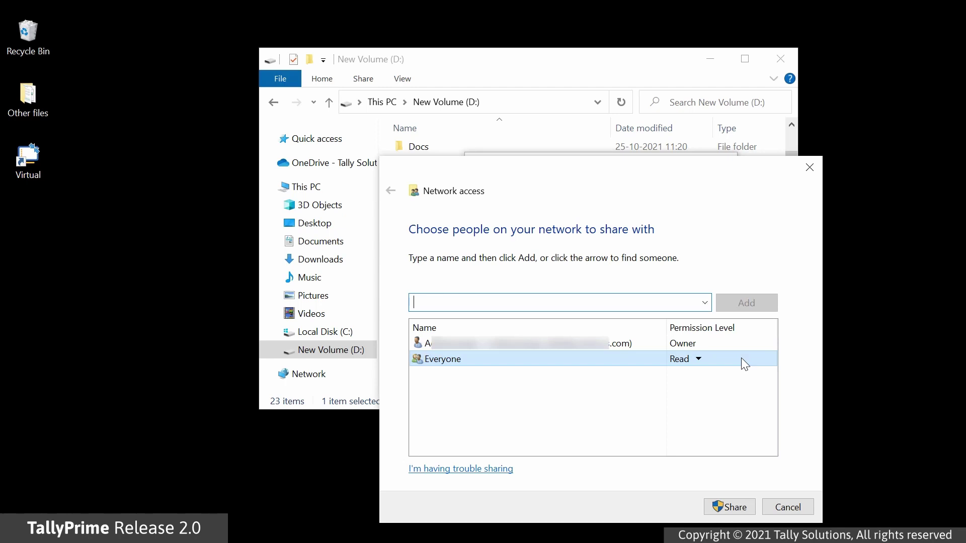
left_click(700, 359)
left_click(754, 377)
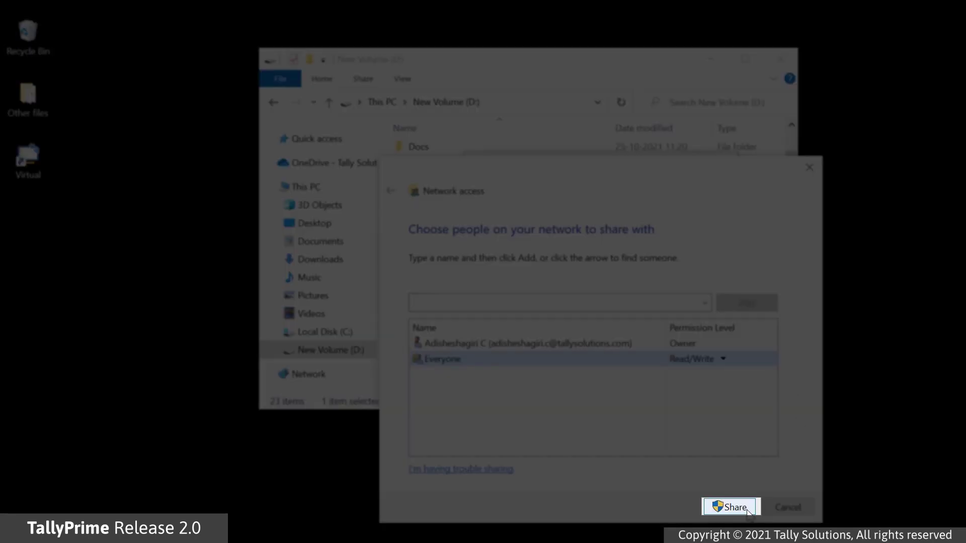
left_click(748, 508)
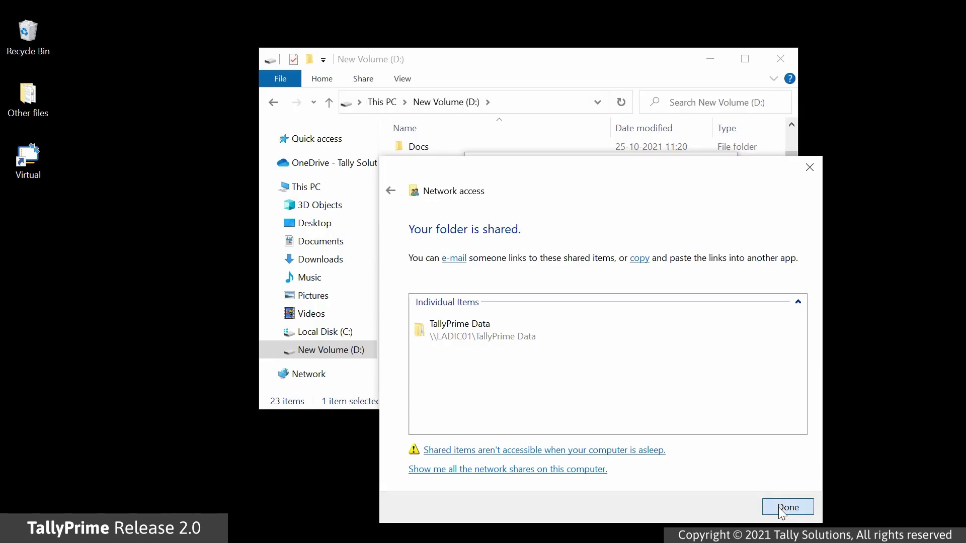
Allow Everyone Full Control in Advanced Sharing permissions, apply, and close the folder Properties
left_click(781, 510)
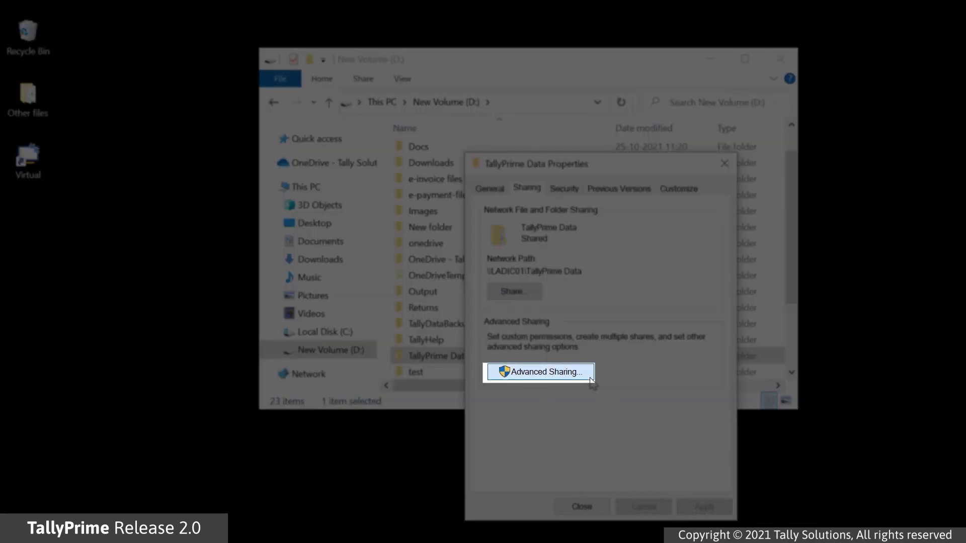
left_click(590, 377)
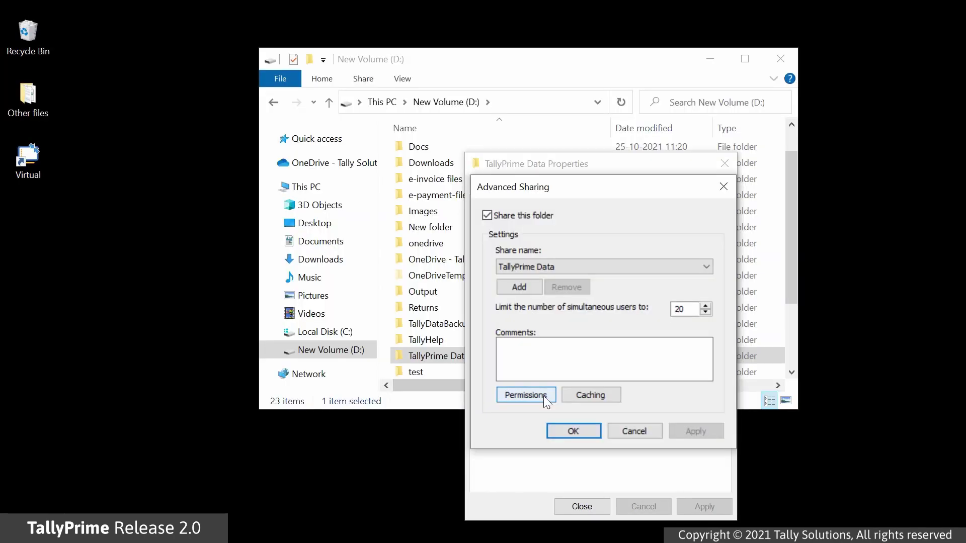
left_click(544, 396)
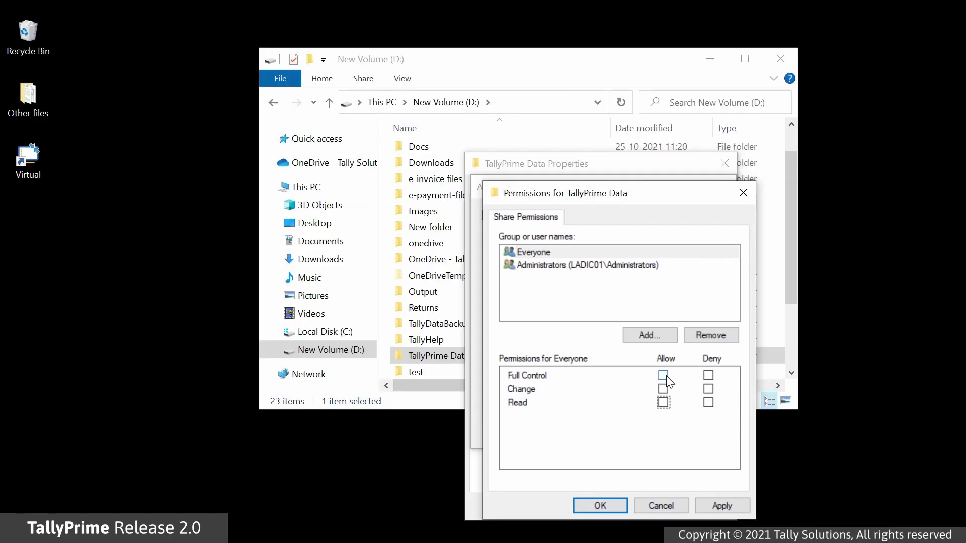
left_click(666, 375)
left_click(720, 506)
left_click(616, 505)
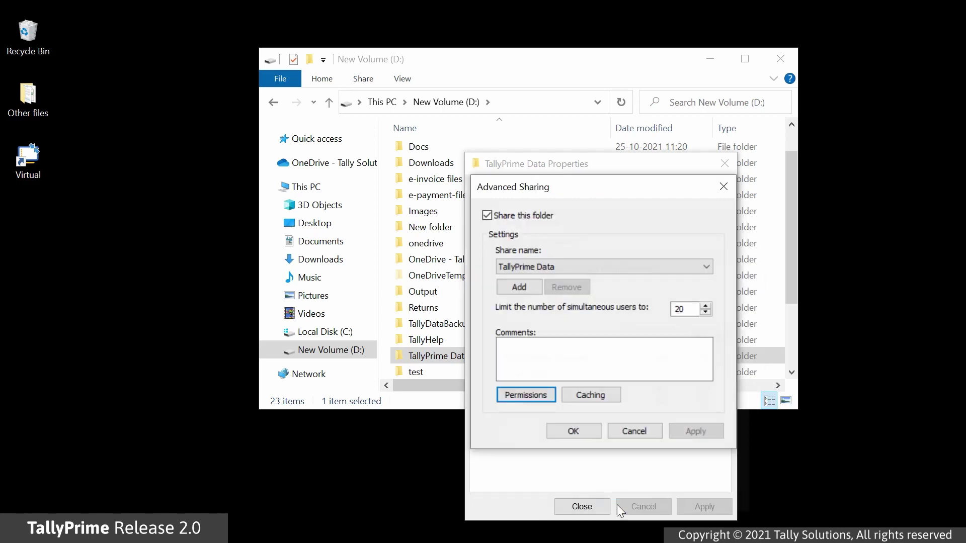
left_click(574, 431)
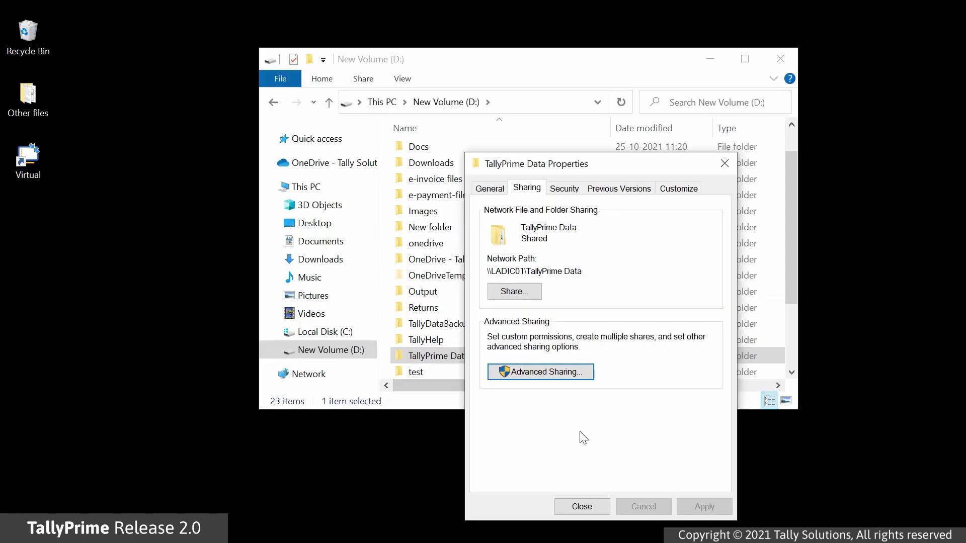
left_click(588, 505)
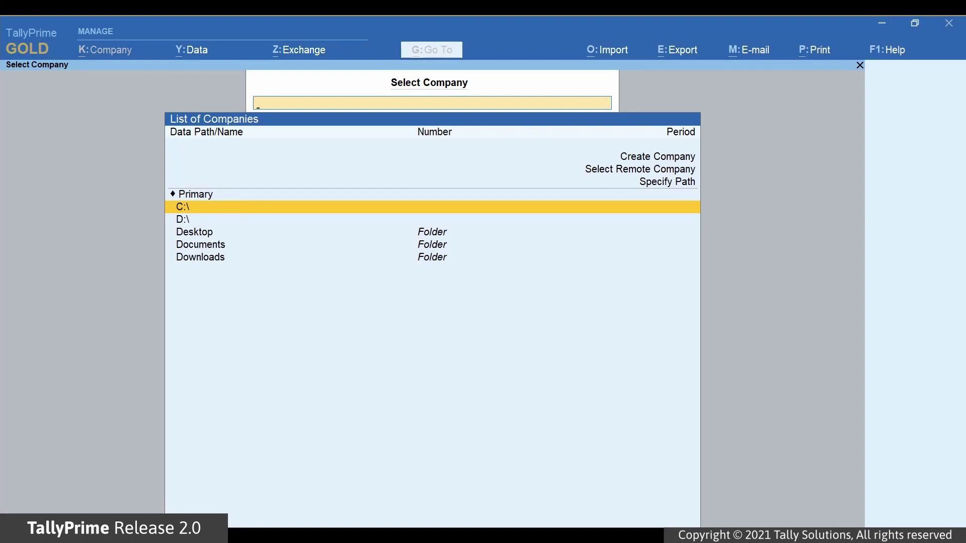
Specify \\LADIC01\TallyPrime Data as the Company Data Path and accept it
key("alt+y")
key("Down")
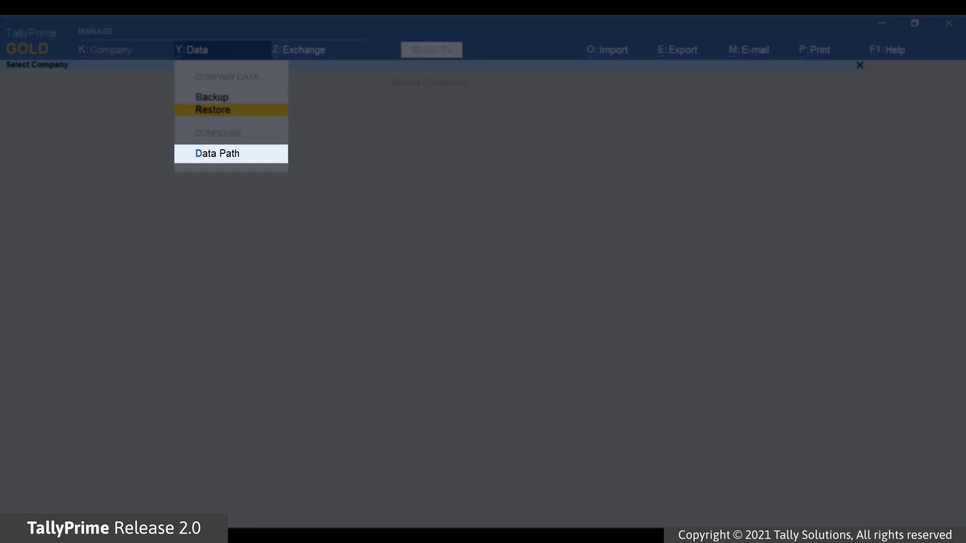
key("Down")
key("Return")
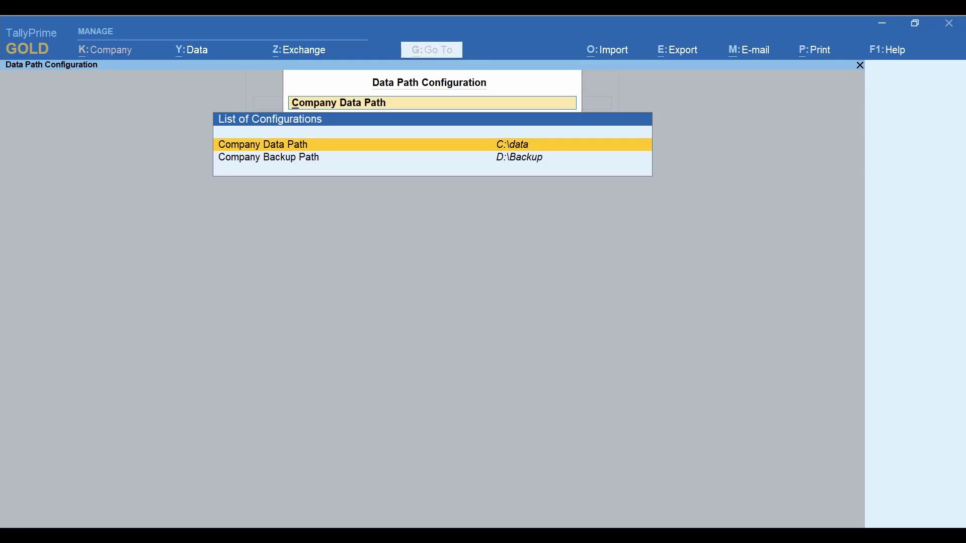
key("Return")
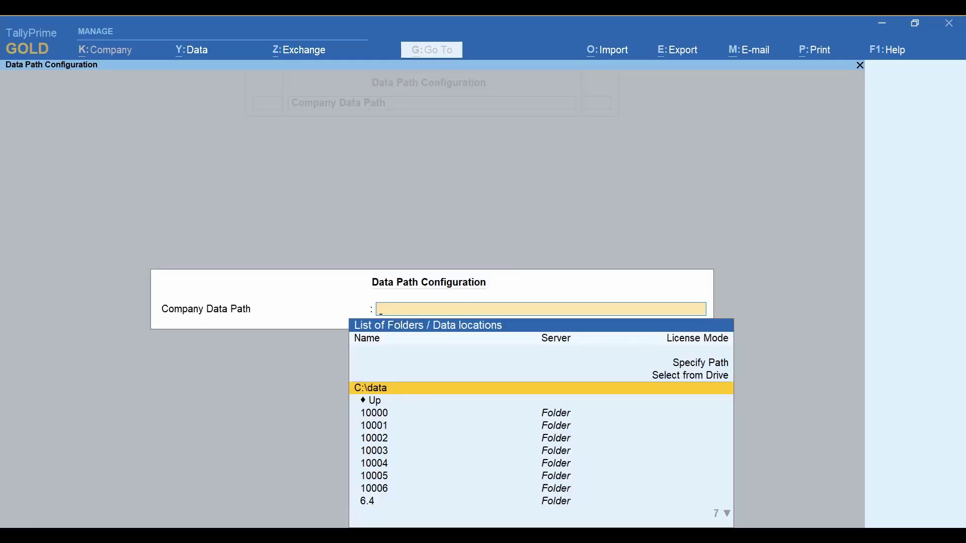
key("Up")
key("Up")
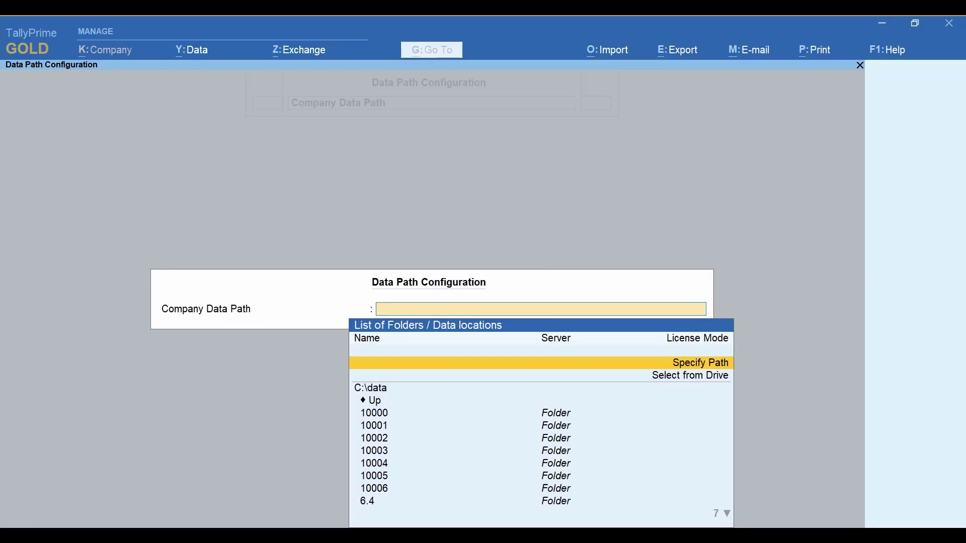
key("Return")
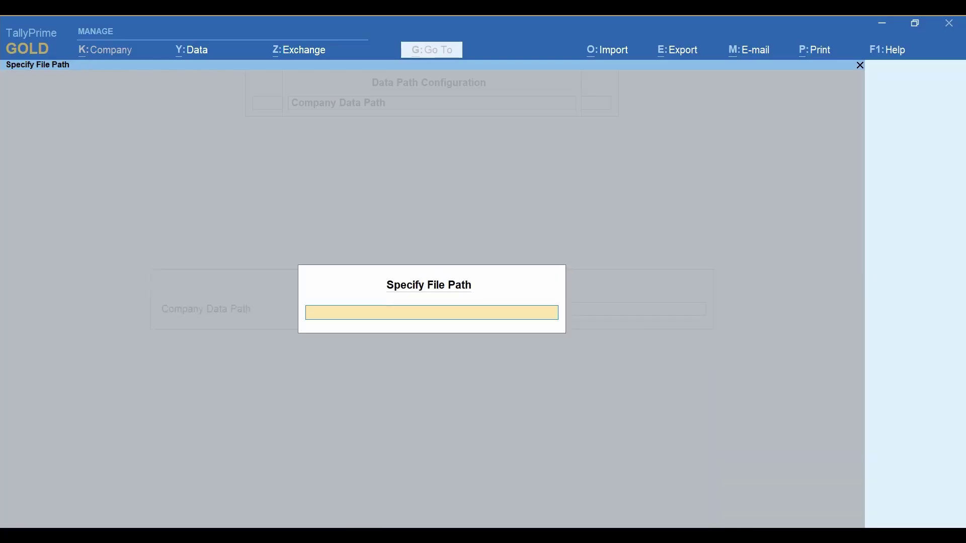
type("\\\\LADIC01\\TallyPri")
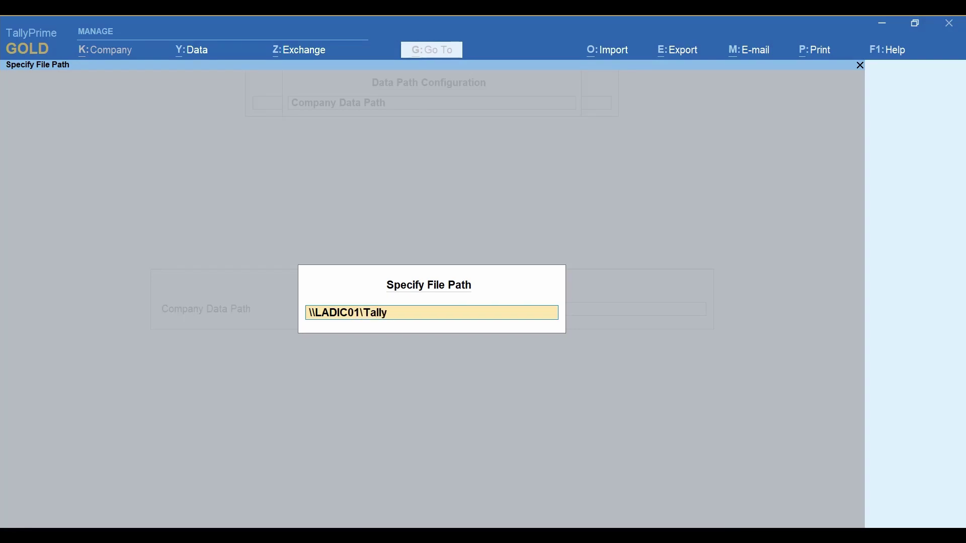
type("me Data")
key("Return")
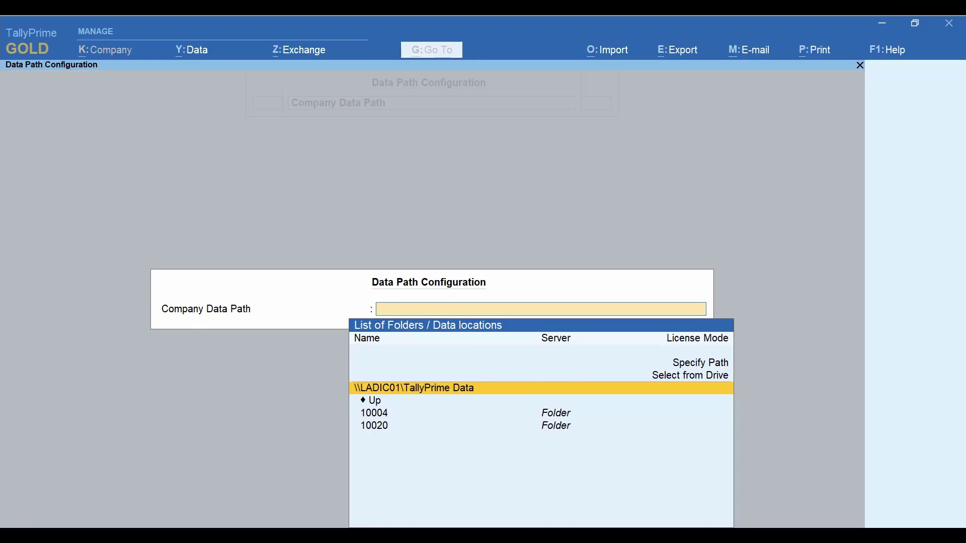
key("Return")
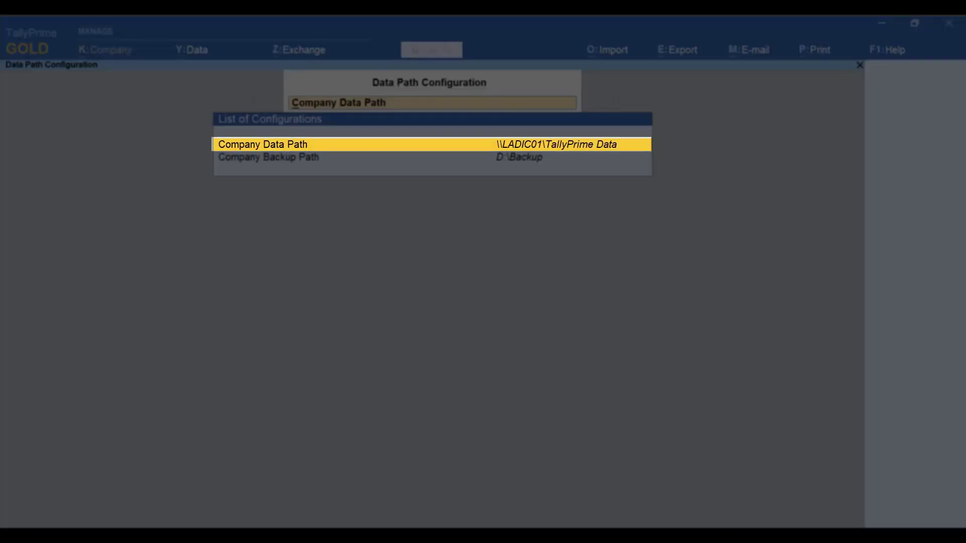
Return to Gateway and open Company > Select, moving up to the \\LADIC01\TallyPrime Data row
key("ctrl+a")
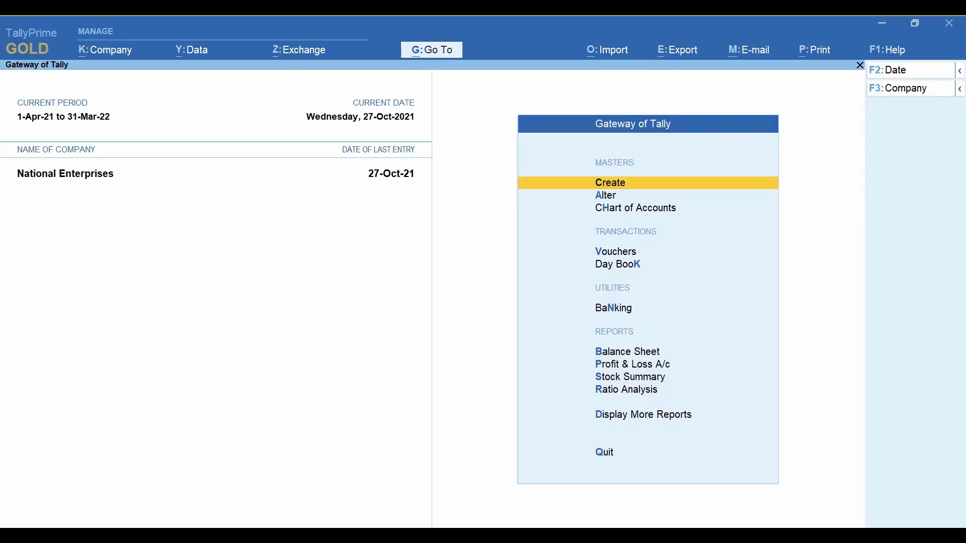
key("alt+k")
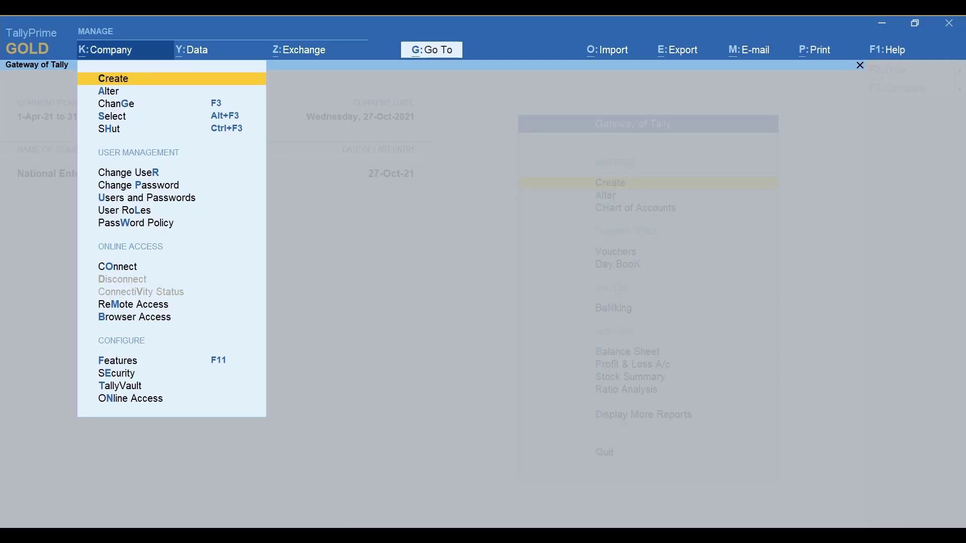
key("Down")
key("Down")
key("Down")
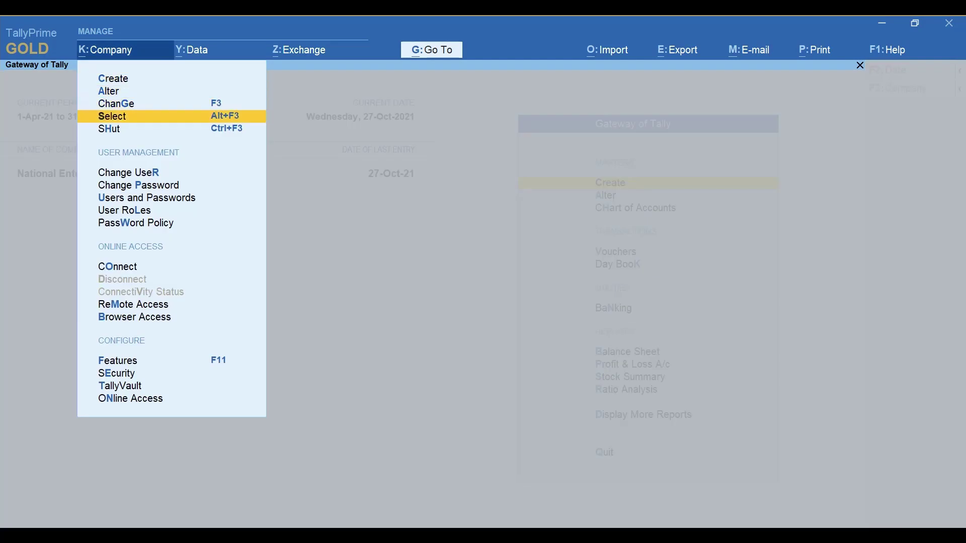
key("Return")
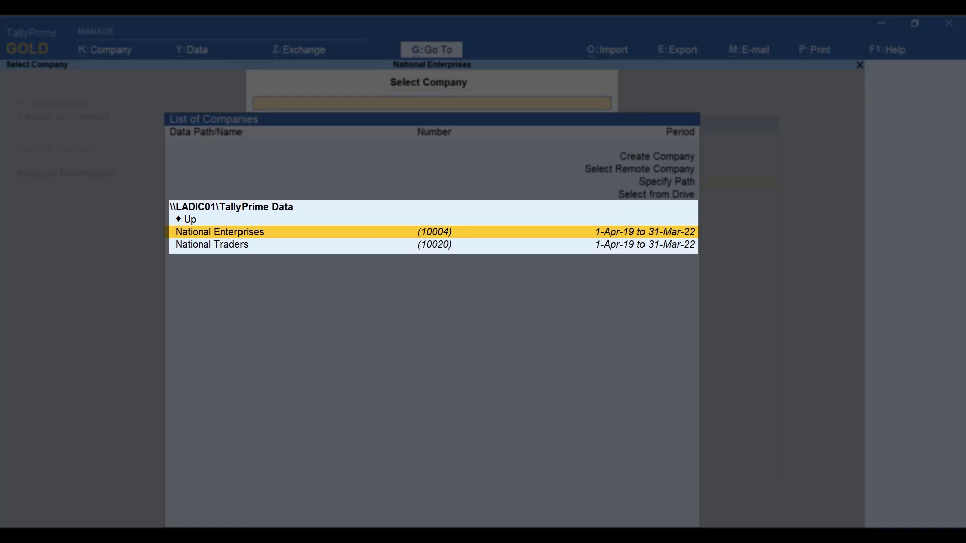
key("Up")
key("Up")
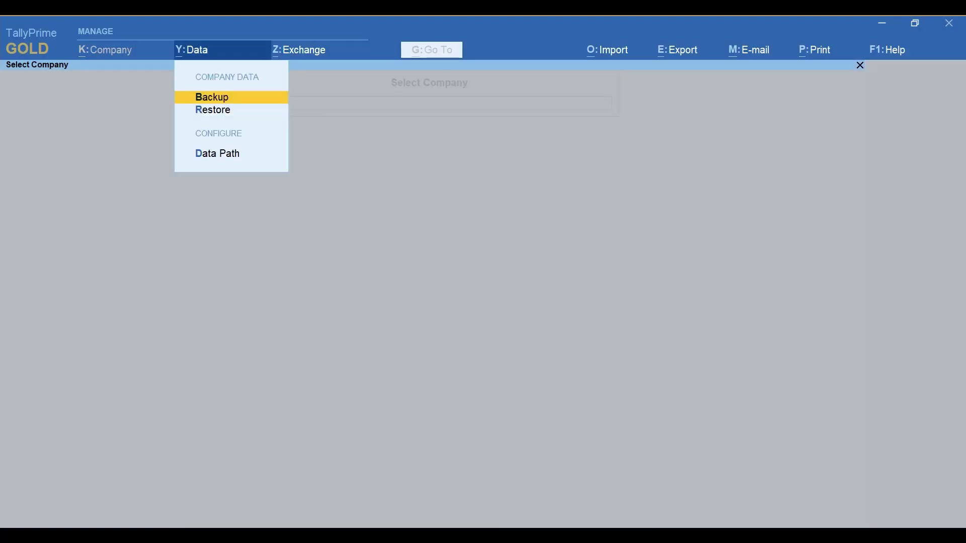
Open the Company Data Path setting and choose to specify a path manually
key("Down")
key("Down")
key("Return")
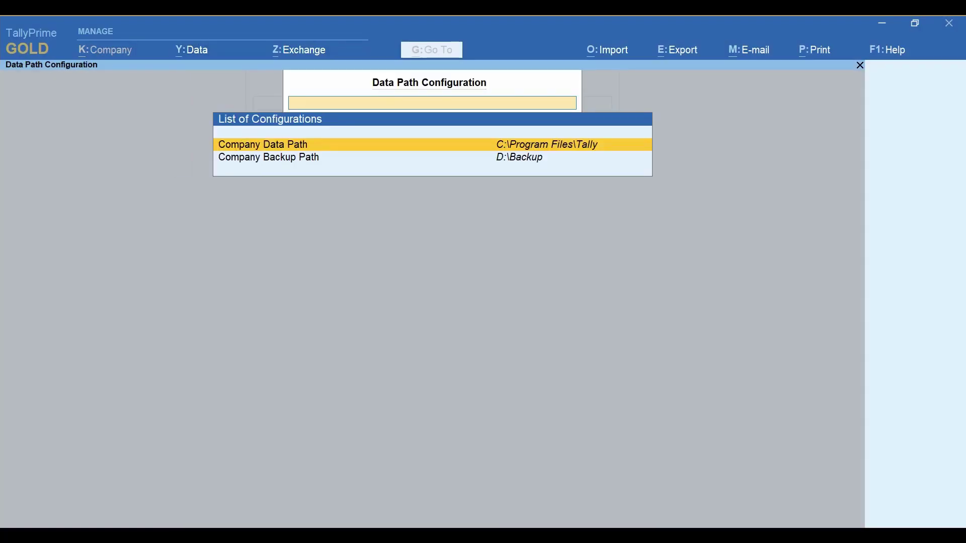
key("Return")
key("Up")
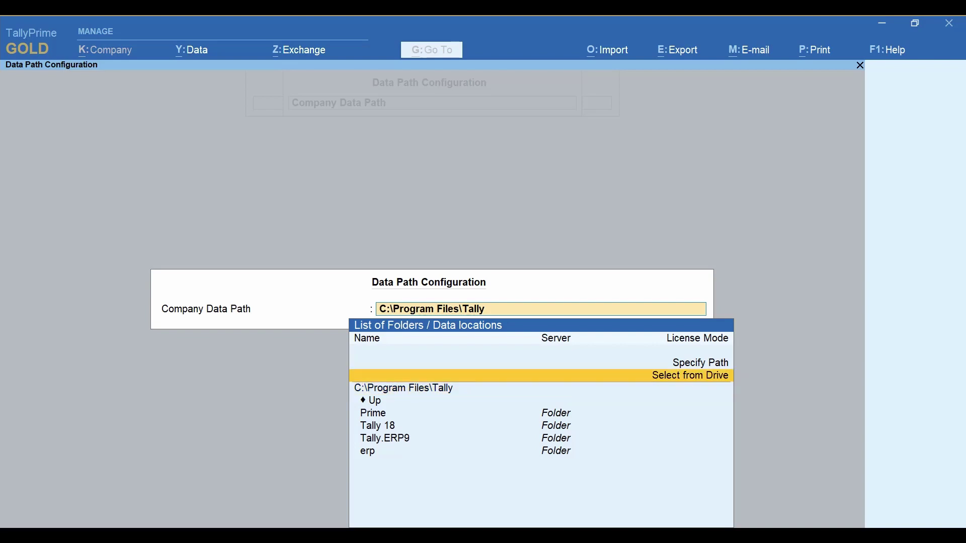
key("Up")
key("Return")
Copy D:\TallyPrime Data from File Explorer's address bar, paste it as the path and accept
key("alt+Tab")
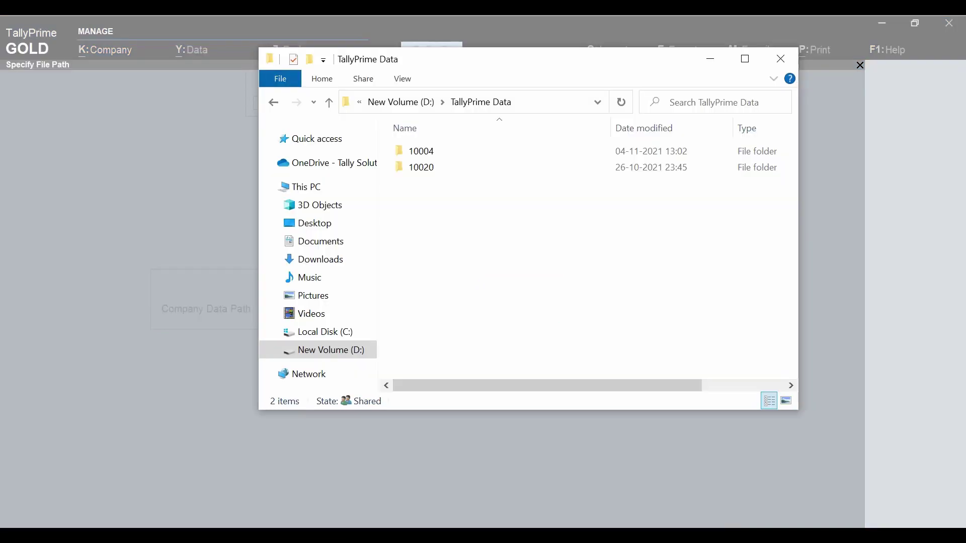
left_click(532, 102)
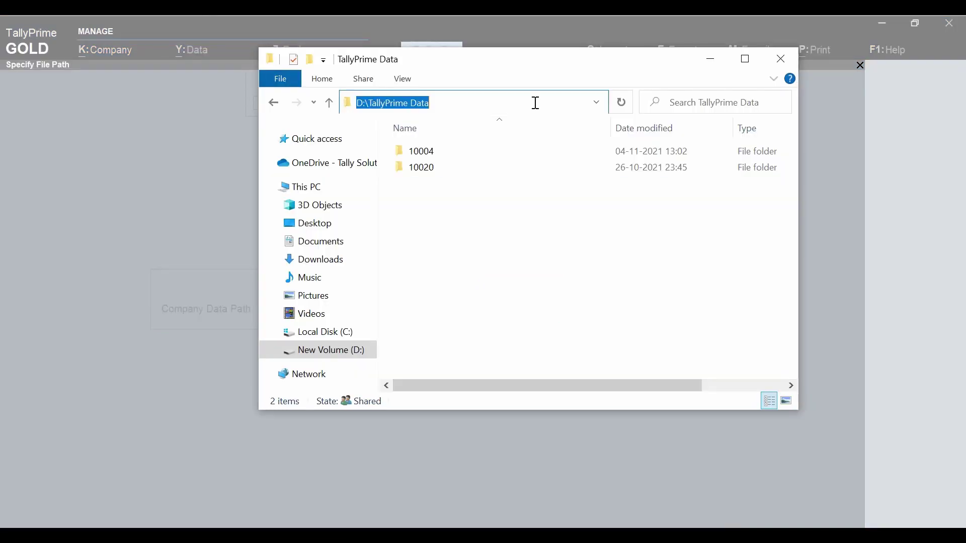
right_click(446, 101)
left_click(472, 146)
key("alt+Tab")
key("ctrl+v")
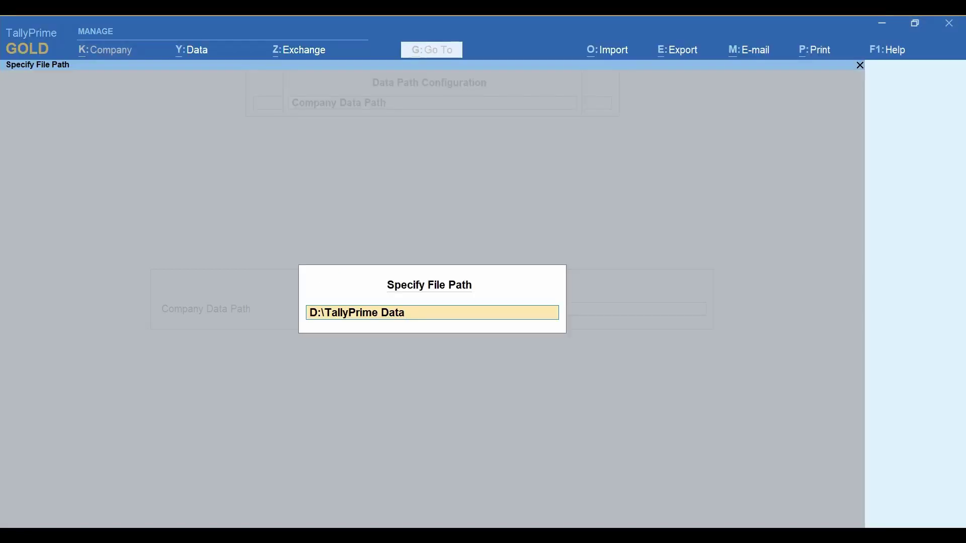
key("Return")
key("Return")
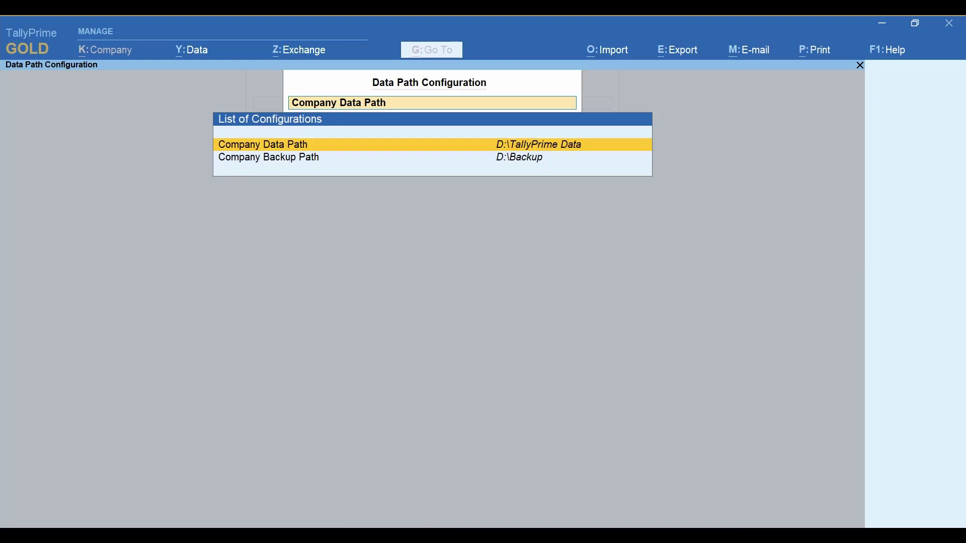
Return to Gateway and open Company > Select, moving up to the D:\TallyPrime Data row
key("Escape")
key("alt+k")
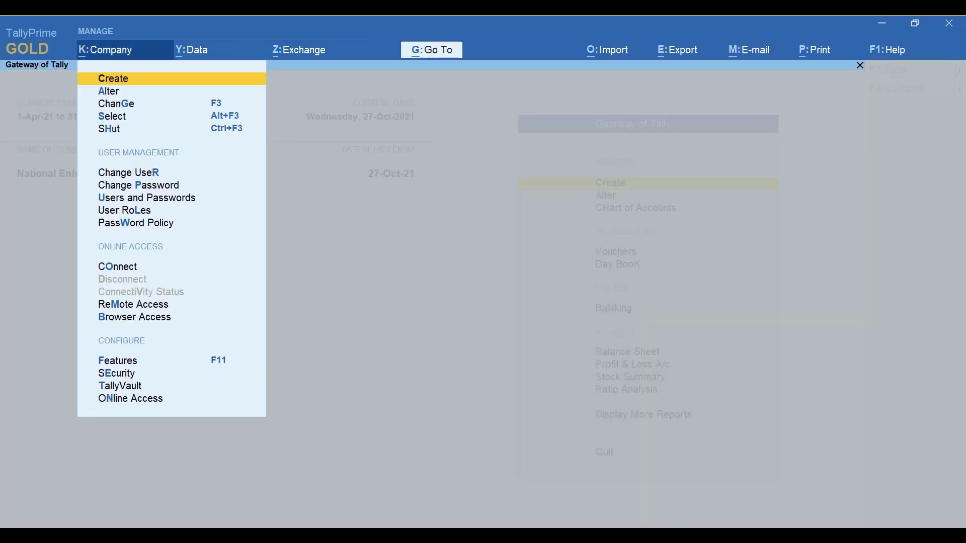
key("Down")
key("Down")
key("Down")
key("Return")
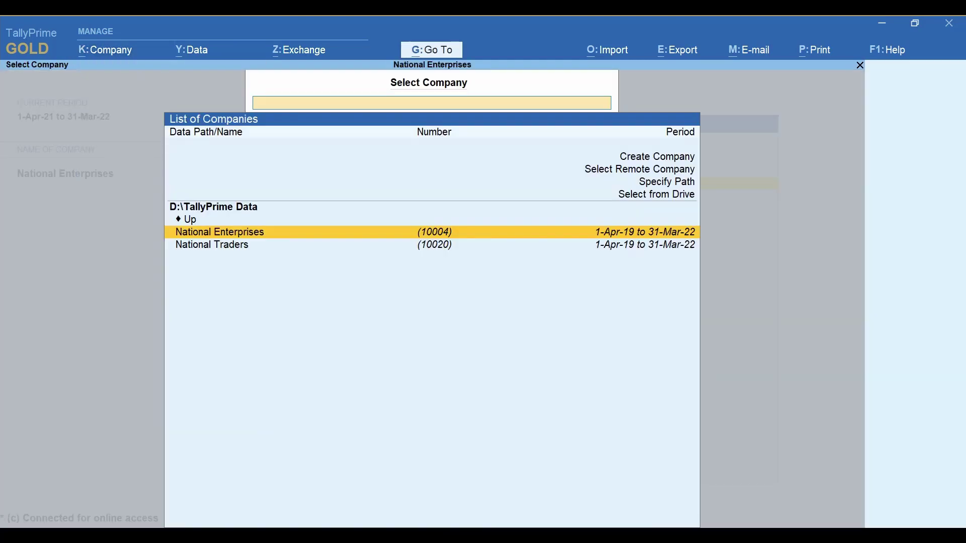
key("Up")
key("Up")
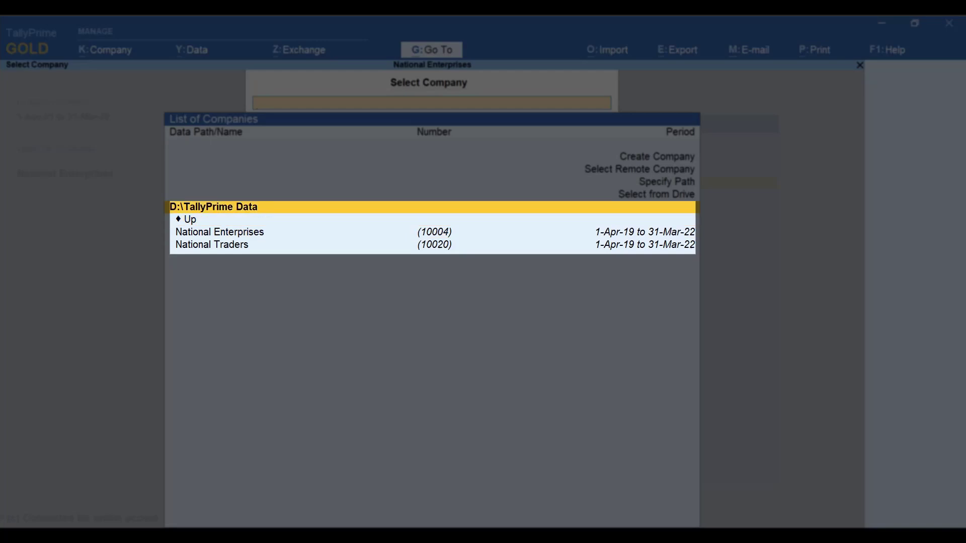